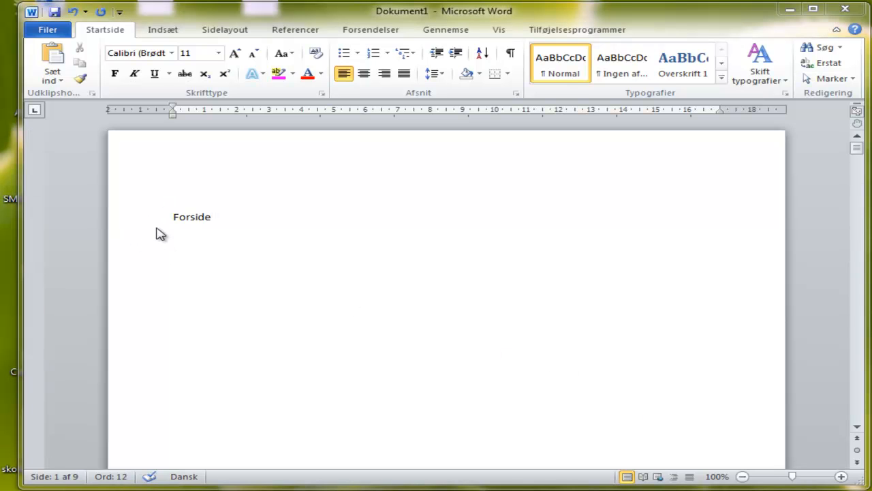
- Look through the document's pages, from Forside and Indholdsfortegnelse to the Sikkerhed page with its Brugerniveau and Systemniveau lines
scroll(250, 234, down, 3)
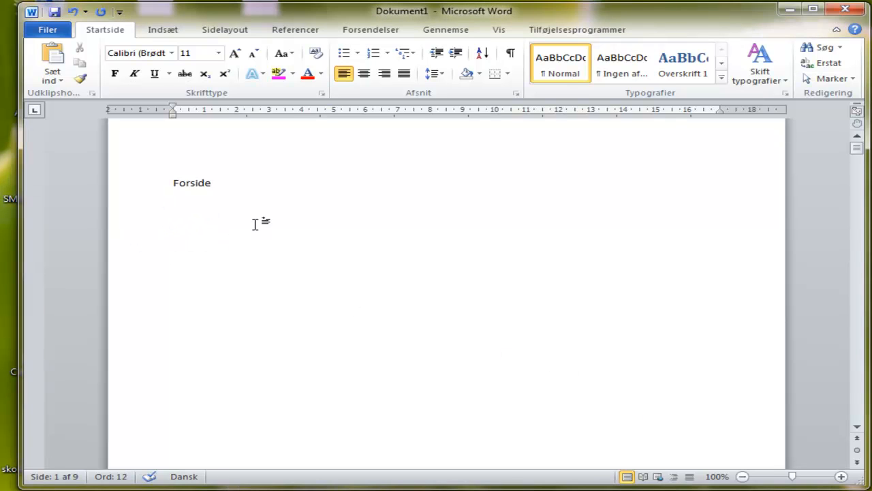
scroll(256, 229, down, 3)
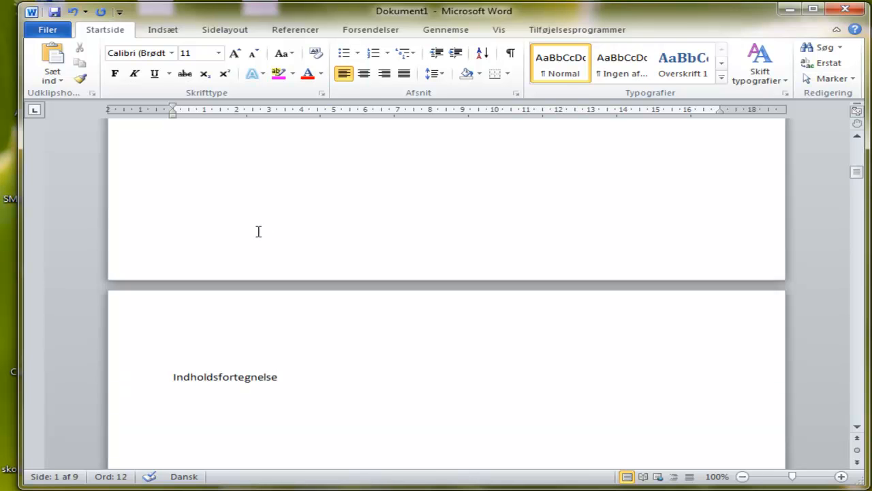
scroll(266, 353, down, 3)
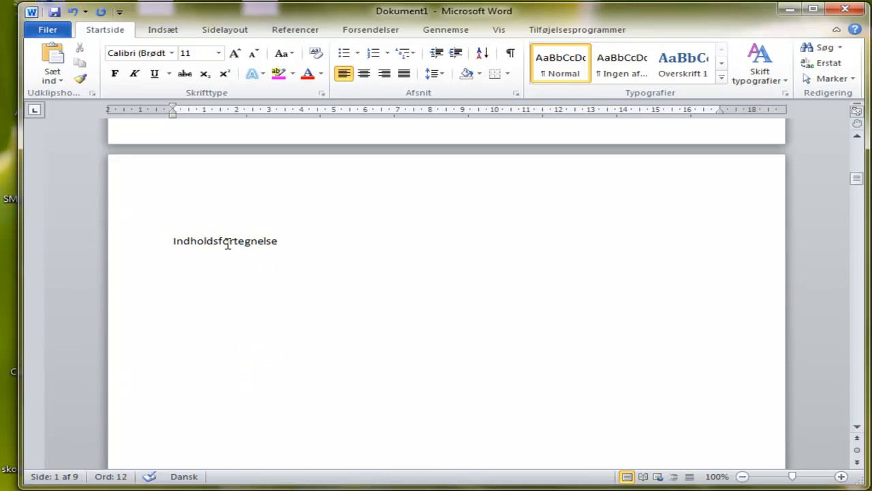
scroll(242, 272, down, 3)
scroll(242, 273, down, 6)
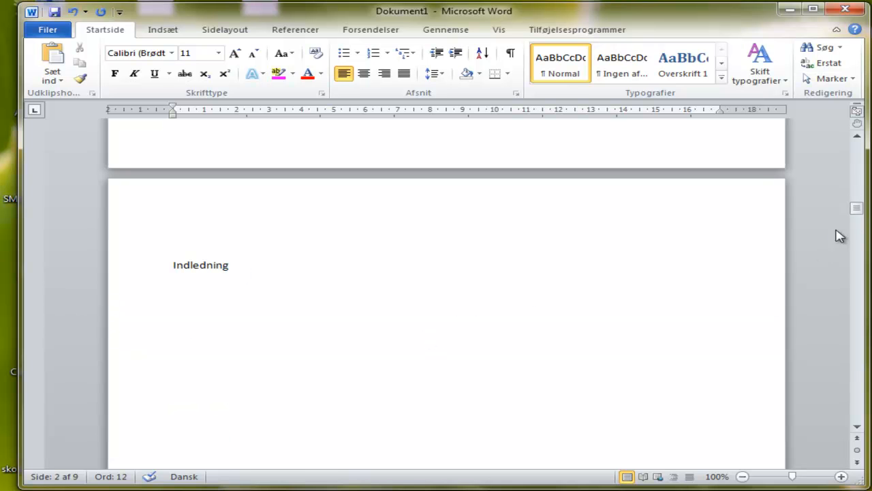
drag(857, 206, 856, 218)
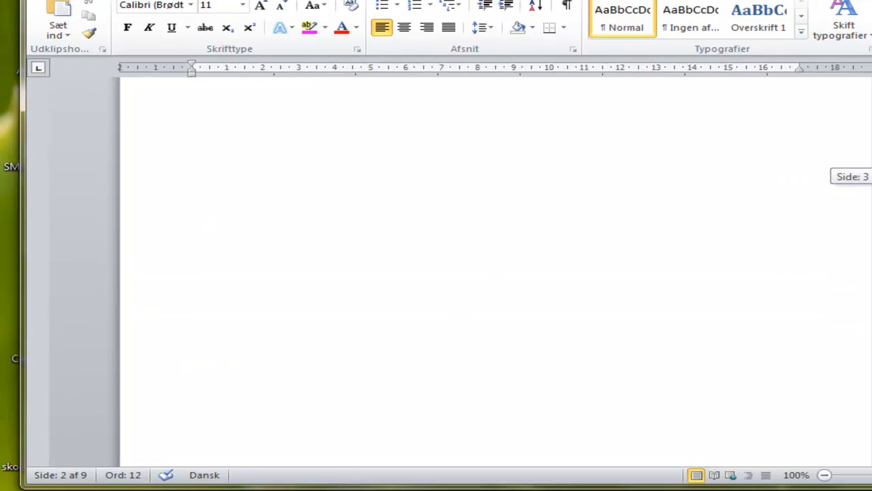
drag(871, 177, 871, 186)
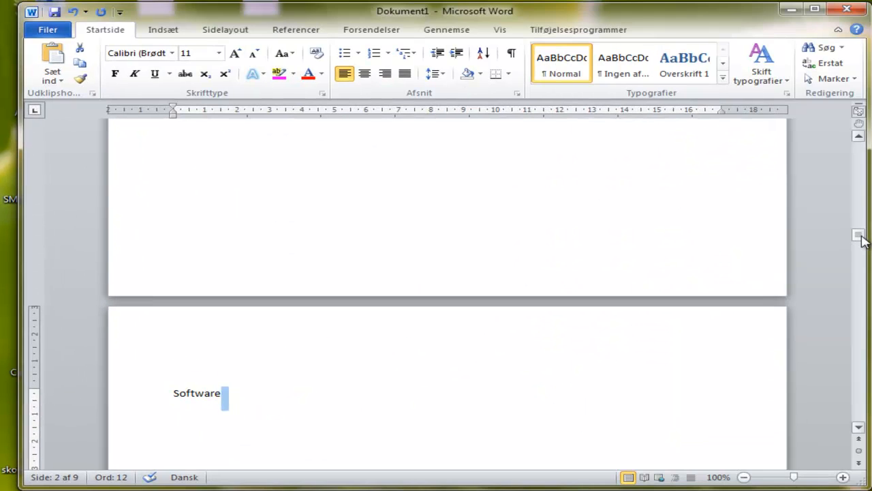
drag(859, 238, 834, 374)
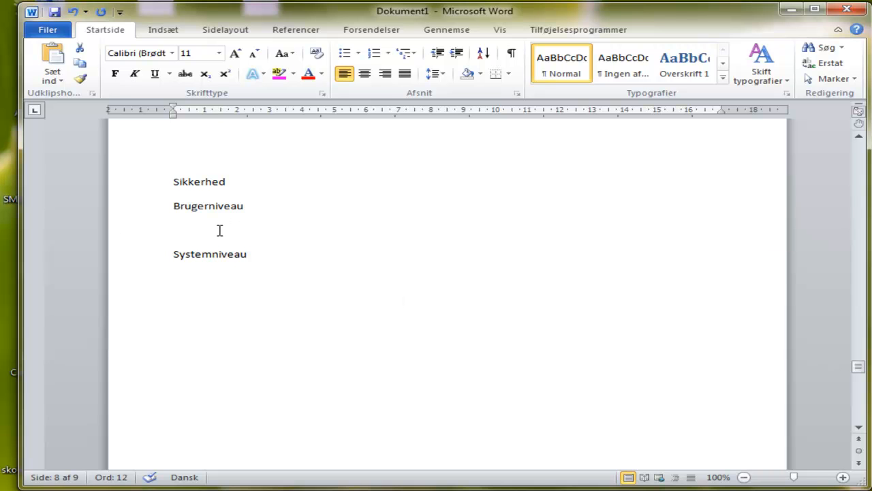
drag(858, 366, 858, 186)
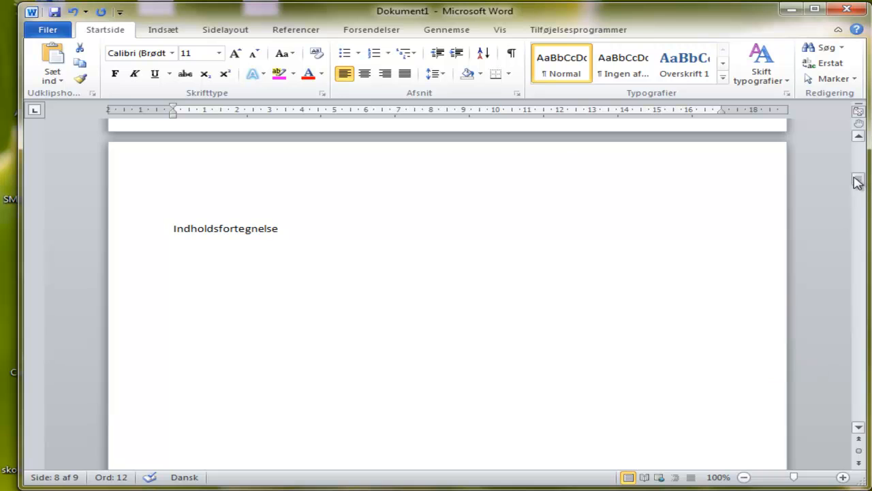
scroll(537, 165, up, 4)
scroll(537, 166, up, 3)
mouse_move(861, 164)
mouse_down()
mouse_move(863, 150)
mouse_move(857, 180)
mouse_up()
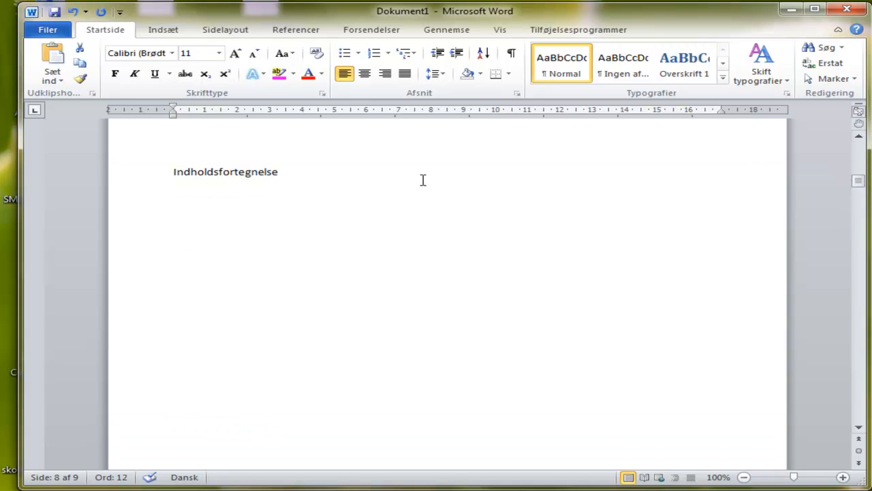
- Apply the Overskrift 1 style to the Indholdsfortegnelse and Indledning titles
triple_click(242, 173)
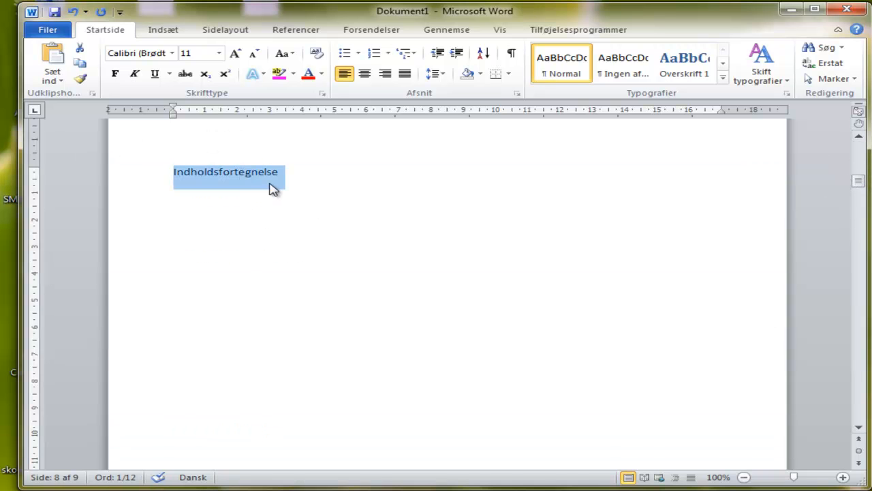
click(687, 68)
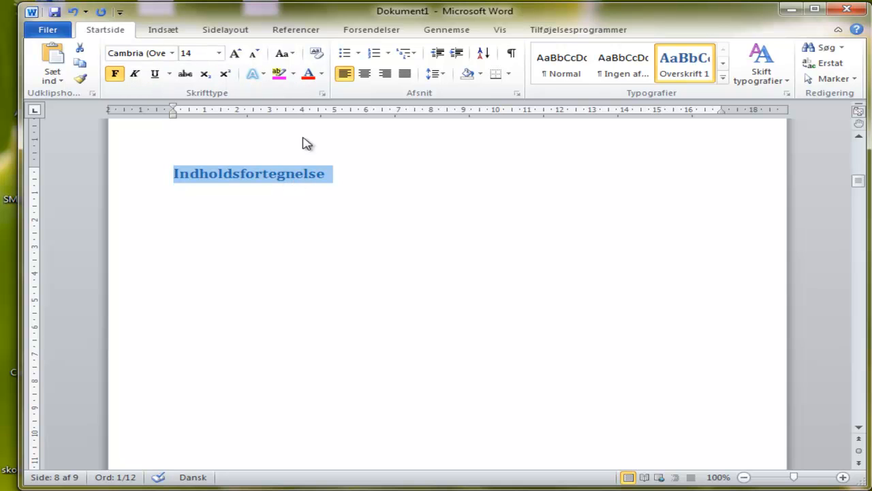
scroll(298, 224, down, 10)
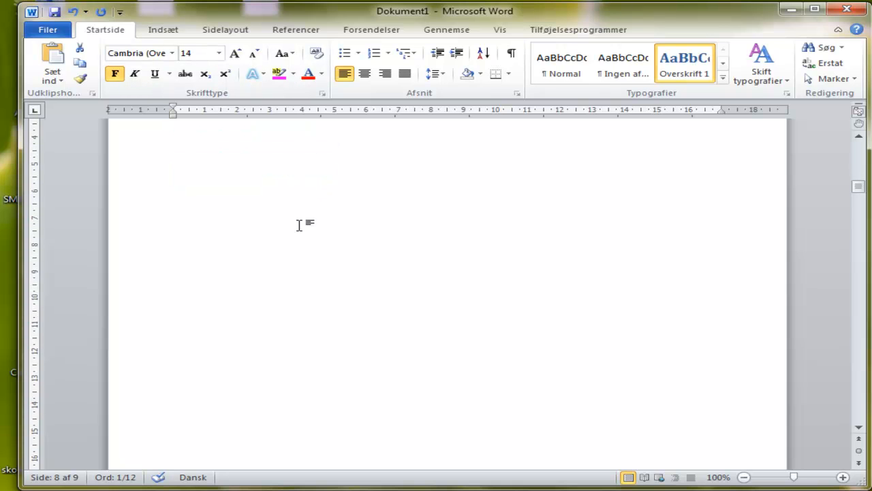
scroll(289, 224, down, 3)
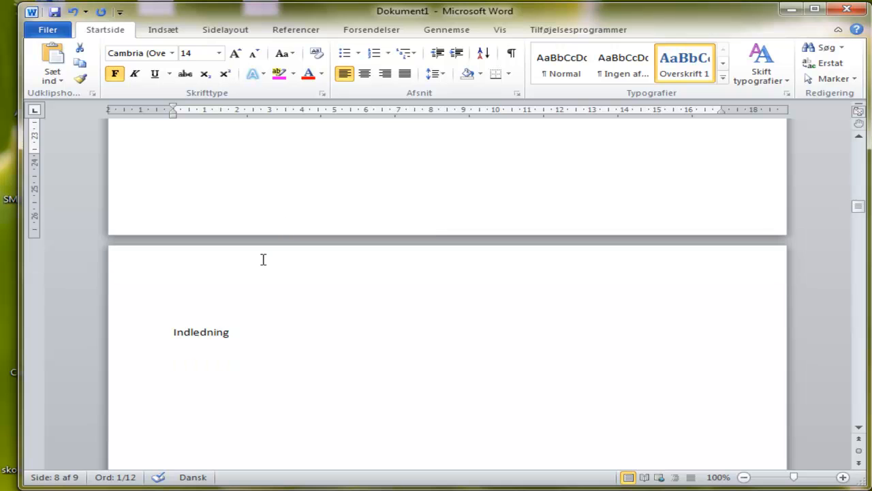
click(205, 334)
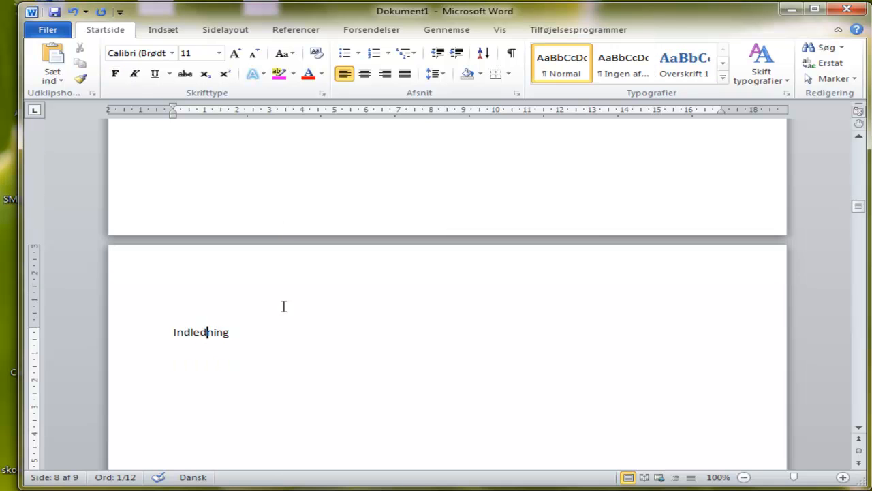
click(685, 68)
- Format the Software and Hardware page titles with the Overskrift 1 style
scroll(483, 361, down, 12)
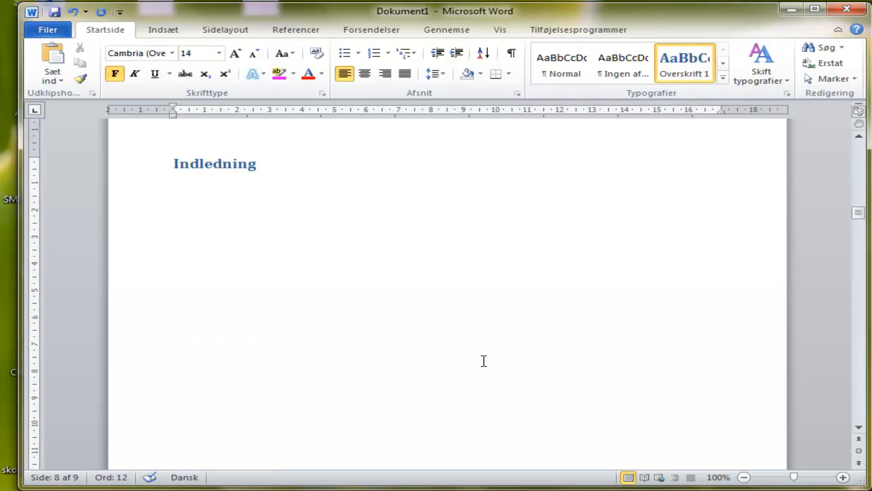
scroll(450, 354, down, 8)
click(194, 356)
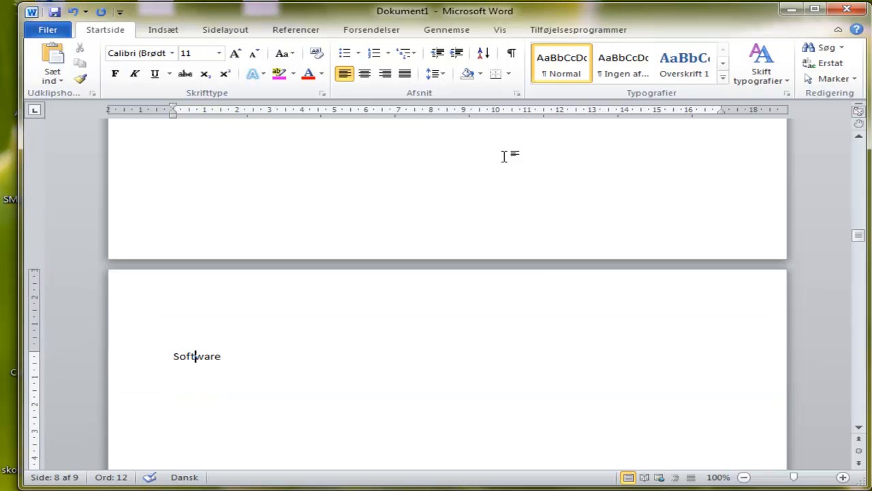
click(684, 68)
scroll(293, 317, down, 4)
scroll(293, 317, down, 20)
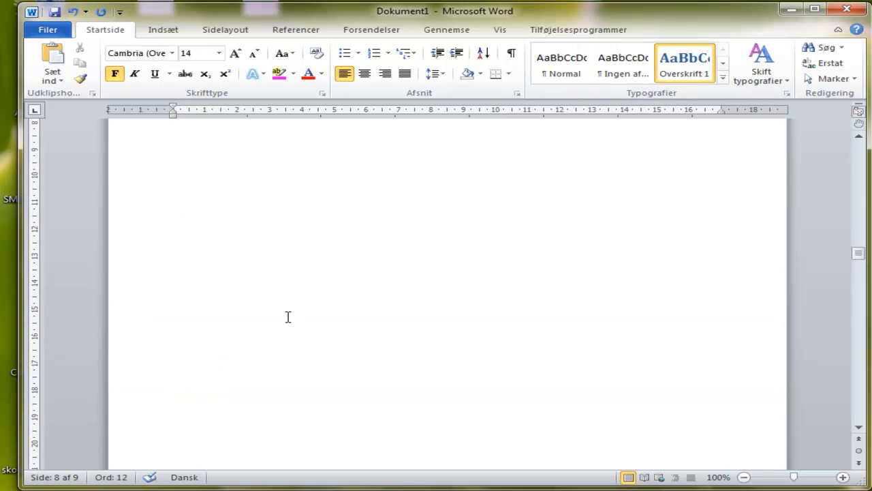
click(195, 209)
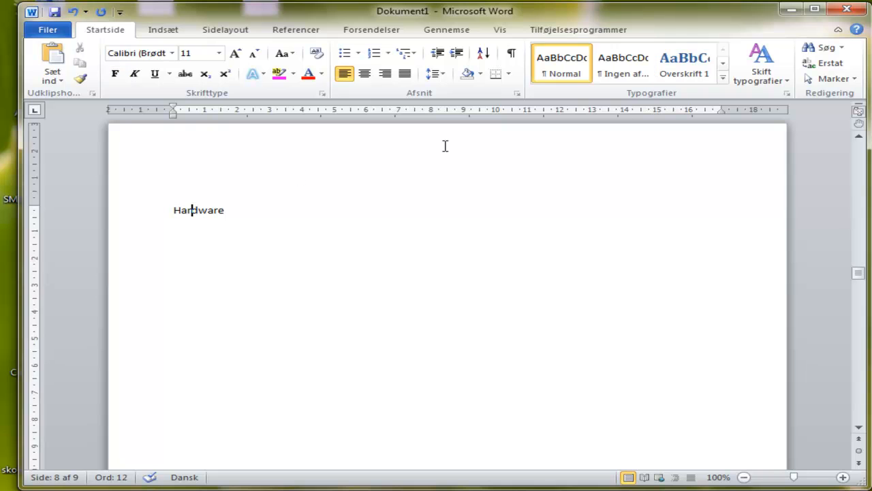
click(686, 74)
- Give the Maskinkonfiguration and IT politik page titles the Overskrift 1 style
scroll(320, 291, down, 3)
scroll(320, 292, down, 8)
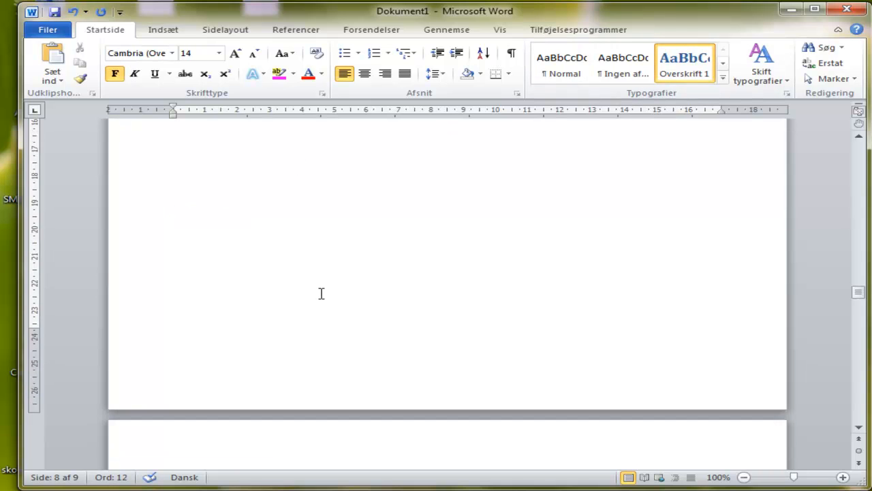
click(254, 170)
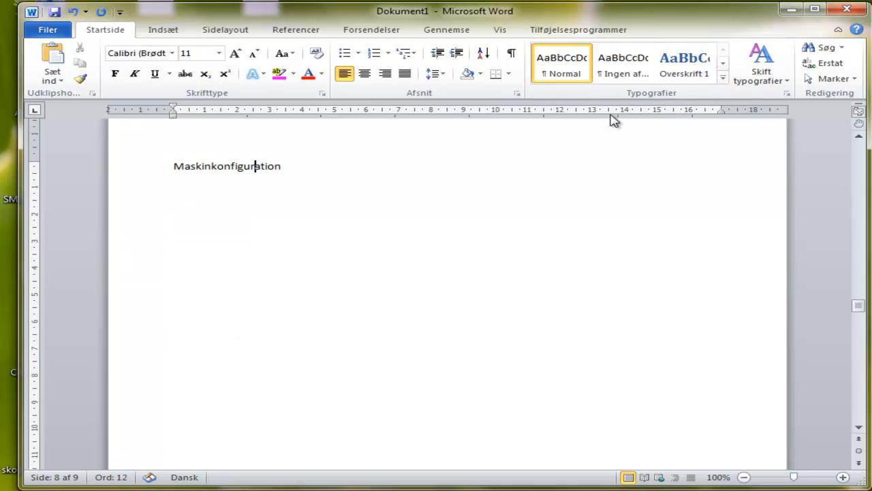
click(684, 68)
scroll(273, 354, down, 3)
scroll(228, 392, down, 9)
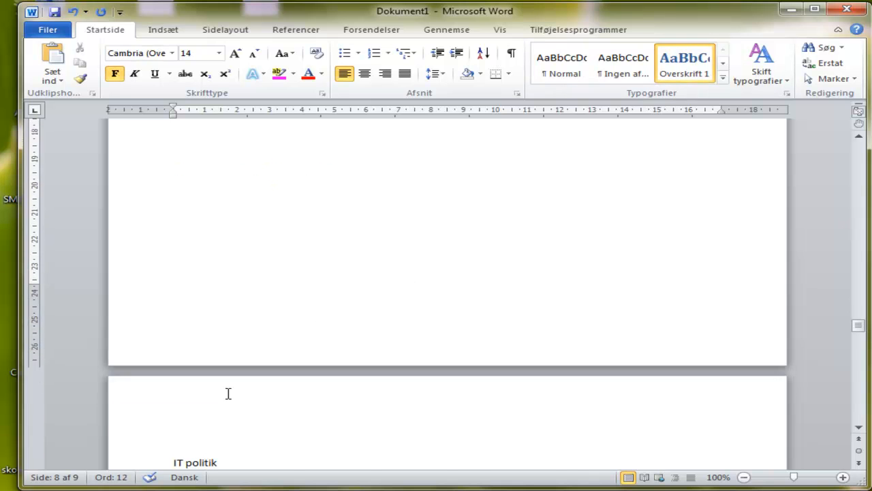
drag(226, 326, 172, 326)
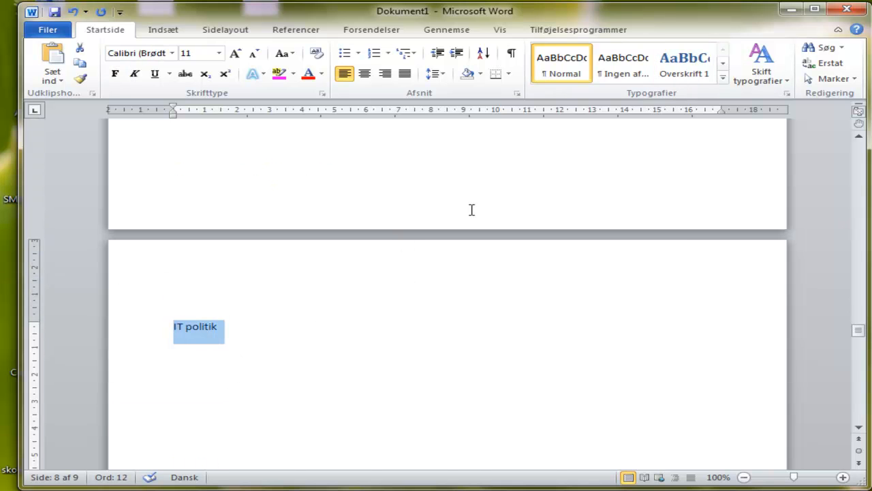
click(689, 76)
- Apply the Overskrift 1 style to the Sikkerhed title above the Brugerniveau line
scroll(364, 306, down, 15)
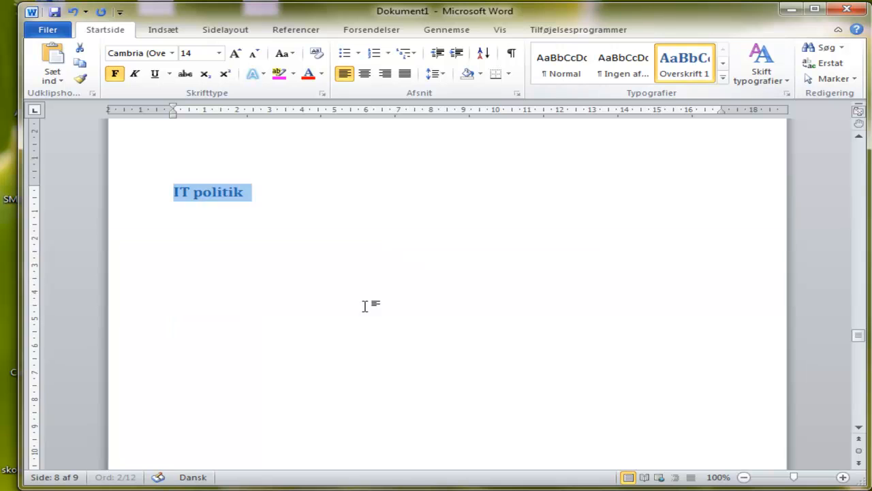
scroll(563, 415, down, 5)
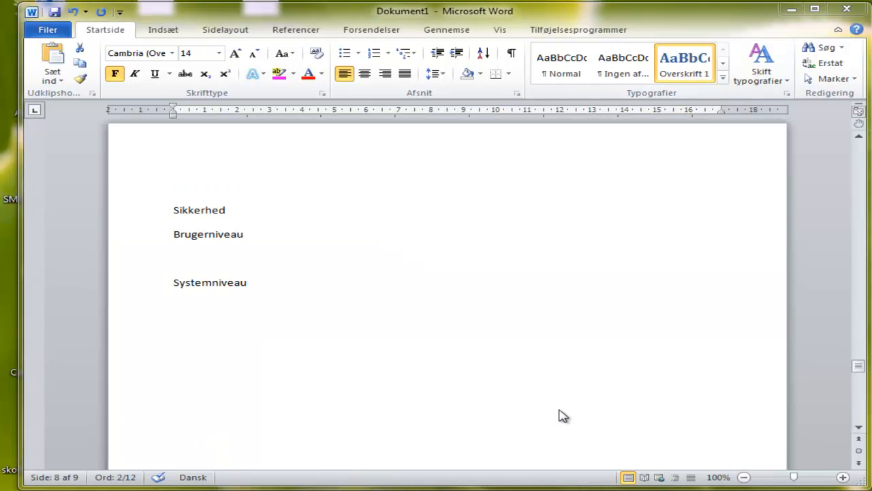
double_click(215, 215)
click(702, 66)
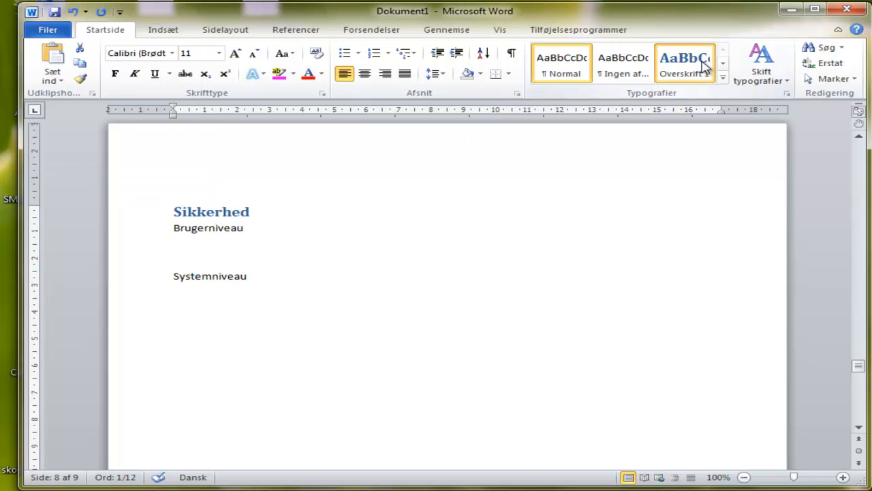
- Apply the Overskrift 2 style to the Brugerniveau and Systemniveau subheadings under Sikkerhed
triple_click(230, 231)
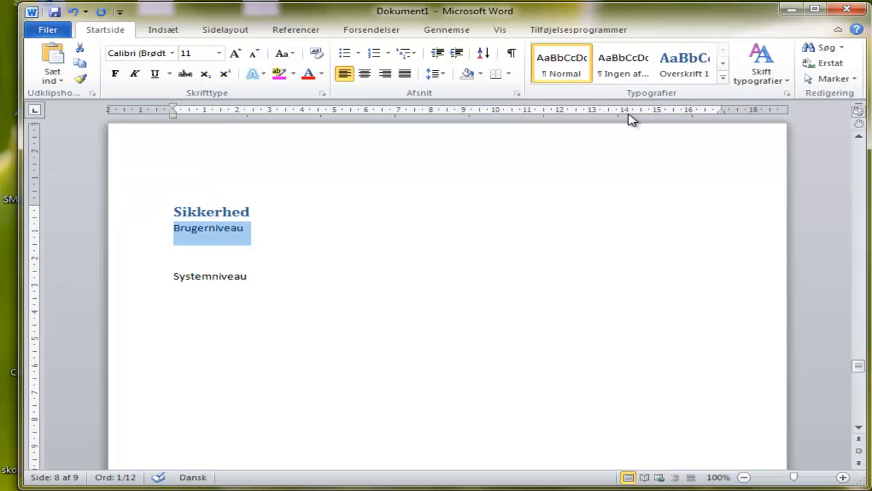
click(723, 80)
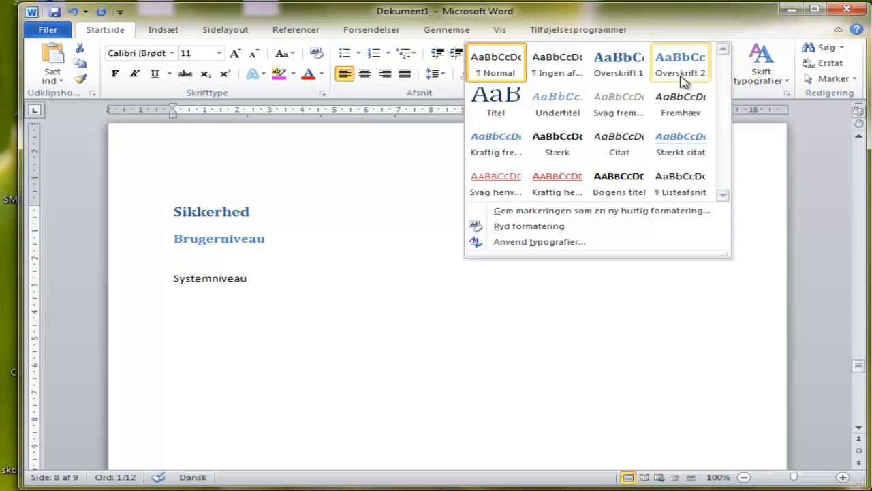
click(683, 76)
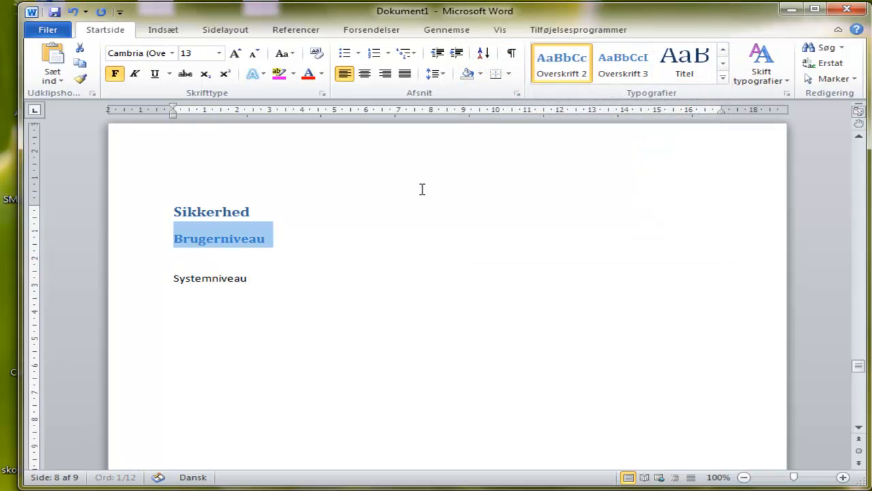
triple_click(222, 284)
click(578, 72)
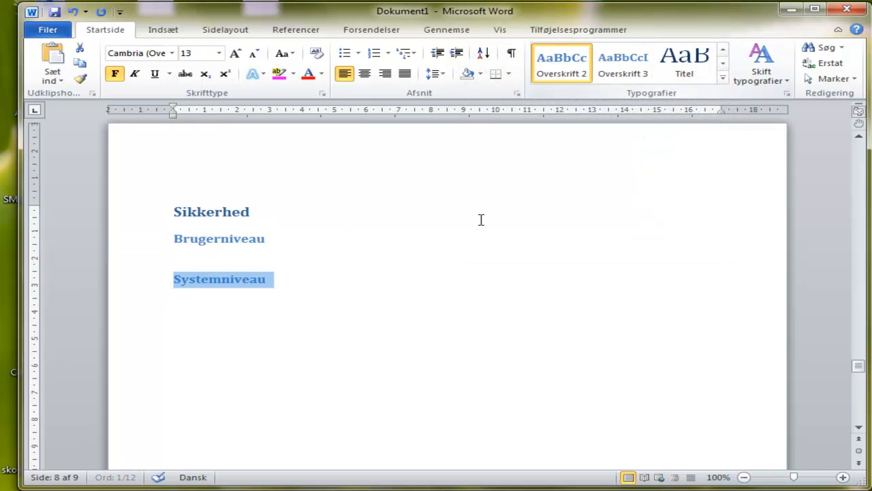
- Format the Litteraturliste title on the last page with the Overskrift 1 style
scroll(364, 299, down, 8)
scroll(363, 300, down, 8)
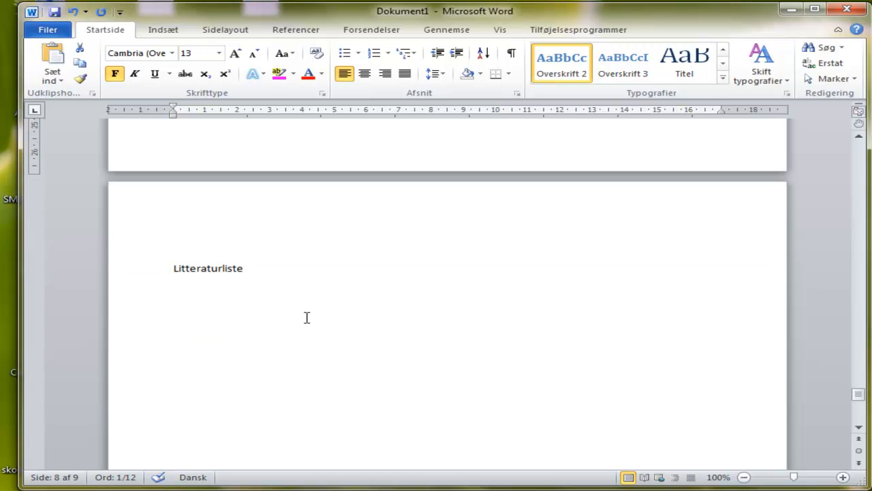
triple_click(217, 271)
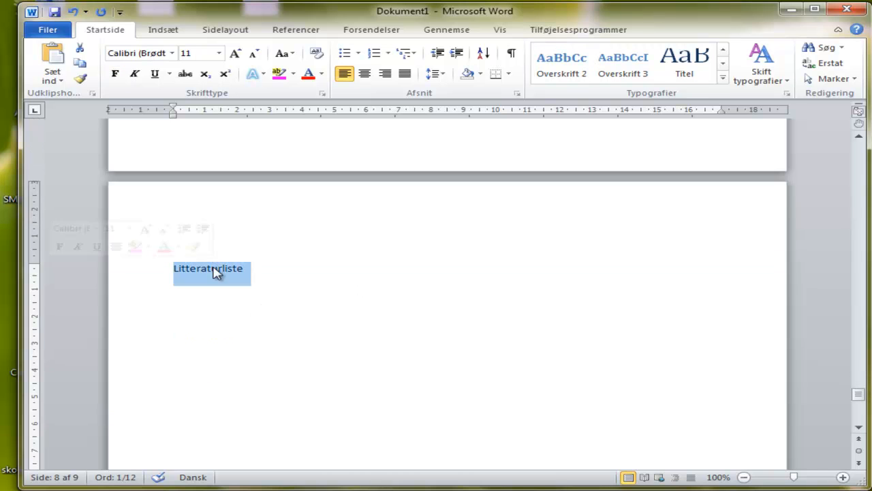
click(725, 53)
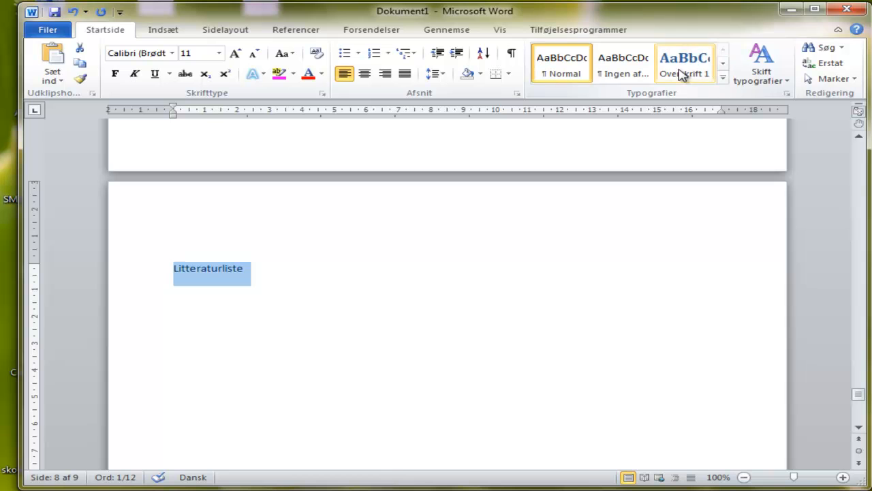
click(685, 68)
- Insert a page break on the blank line below the Indholdsfortegnelse heading
scroll(436, 306, down, 10)
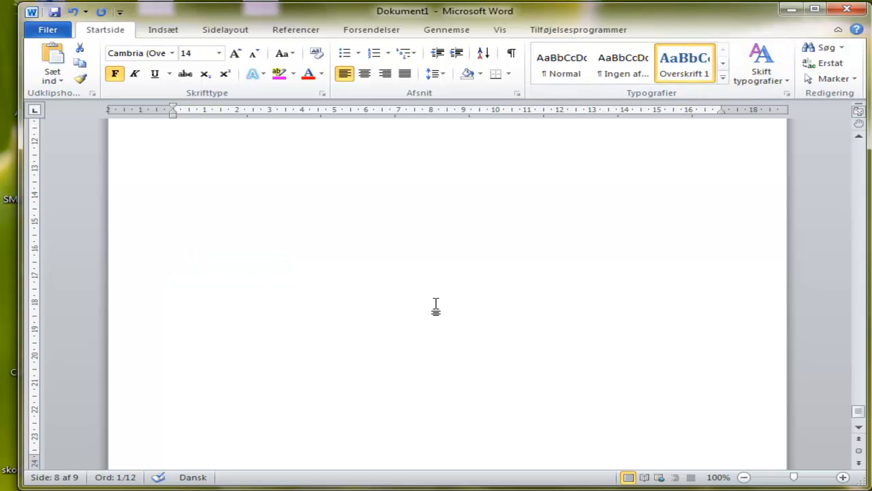
drag(855, 416, 859, 178)
click(276, 289)
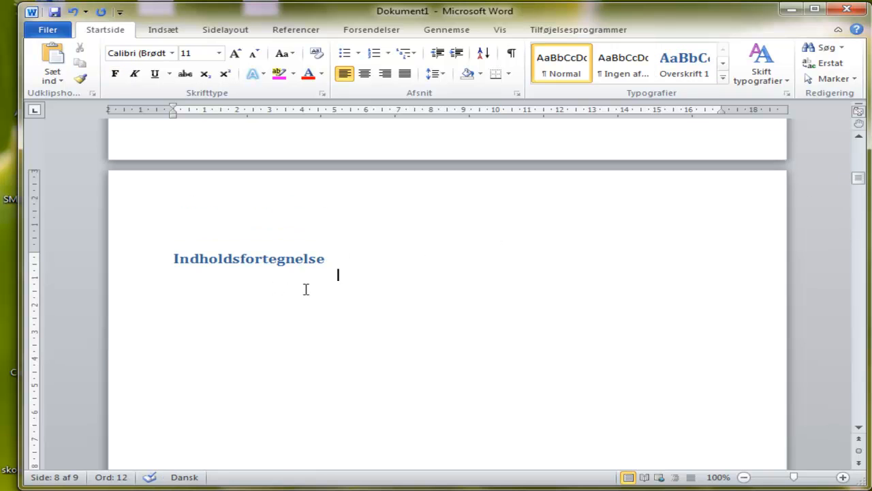
key(ctrl+Return)
scroll(306, 306, up, 15)
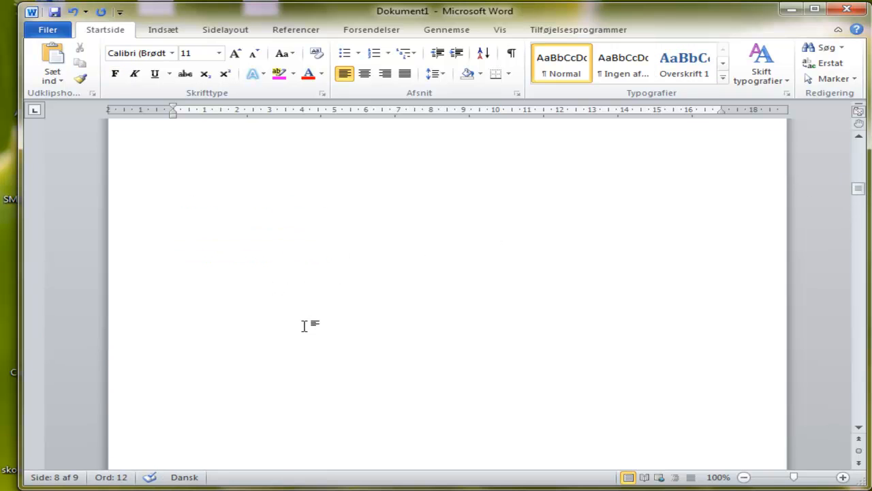
- Insert the built-in Automatisk tabel 1 table of contents on the blank line below the Indholdsfortegnelse heading
click(207, 212)
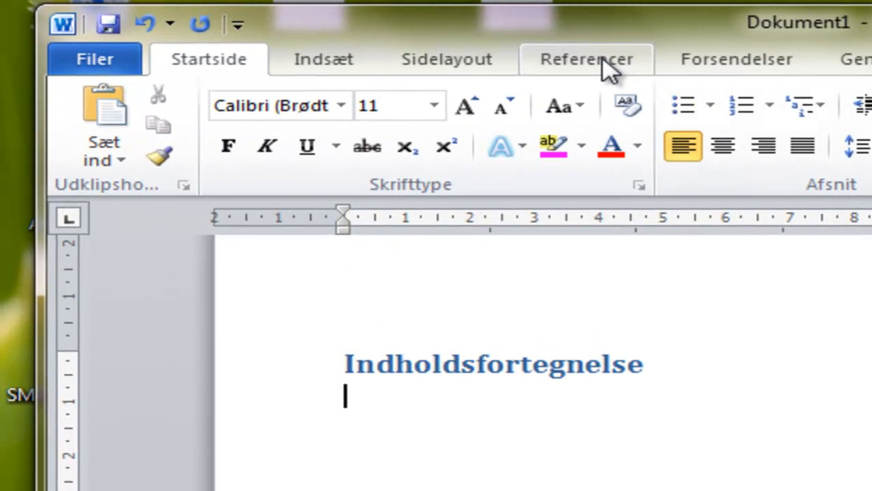
click(609, 68)
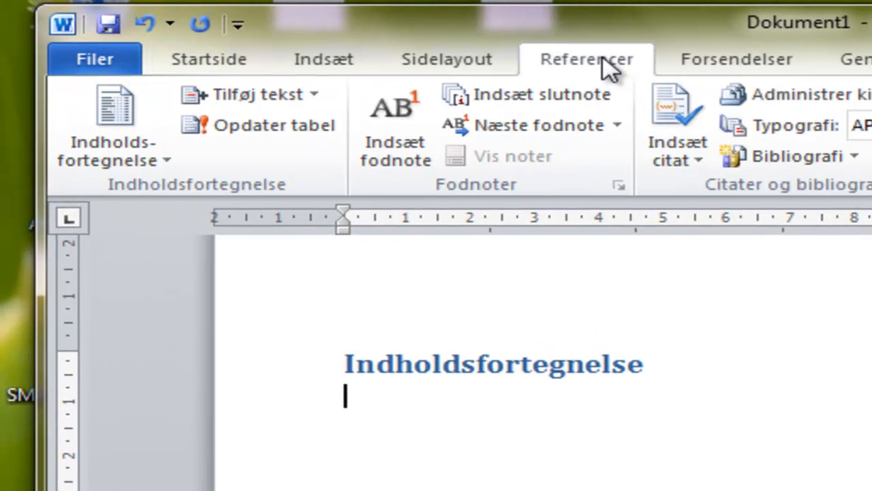
click(131, 130)
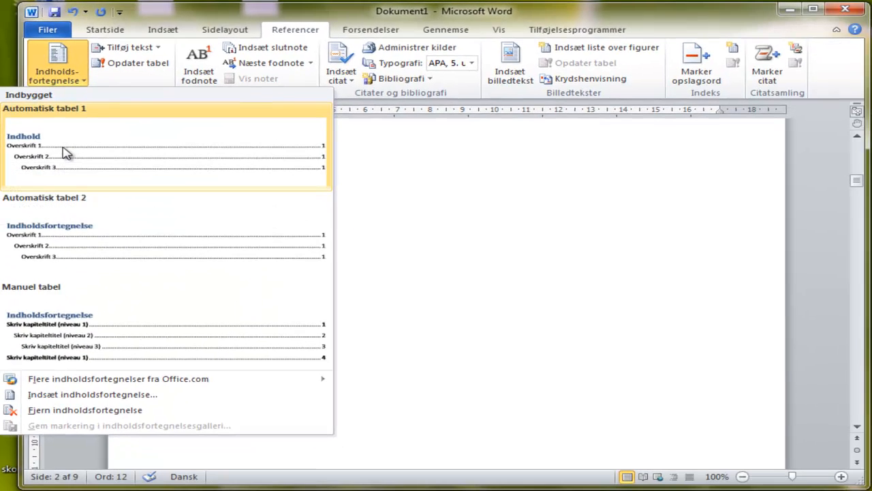
click(63, 151)
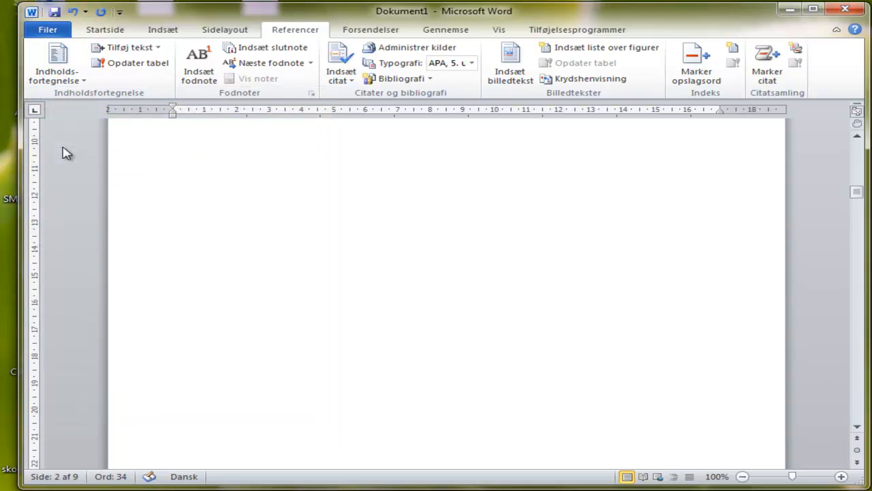
scroll(408, 197, up, 2)
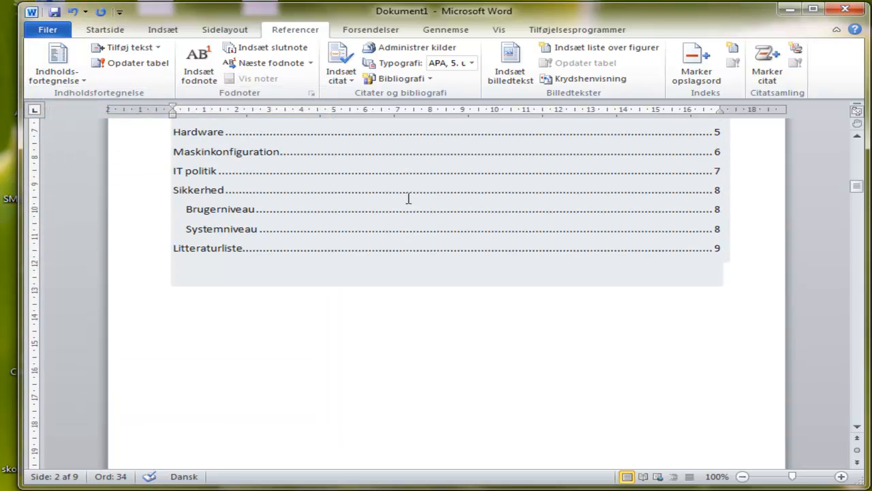
scroll(621, 227, up, 5)
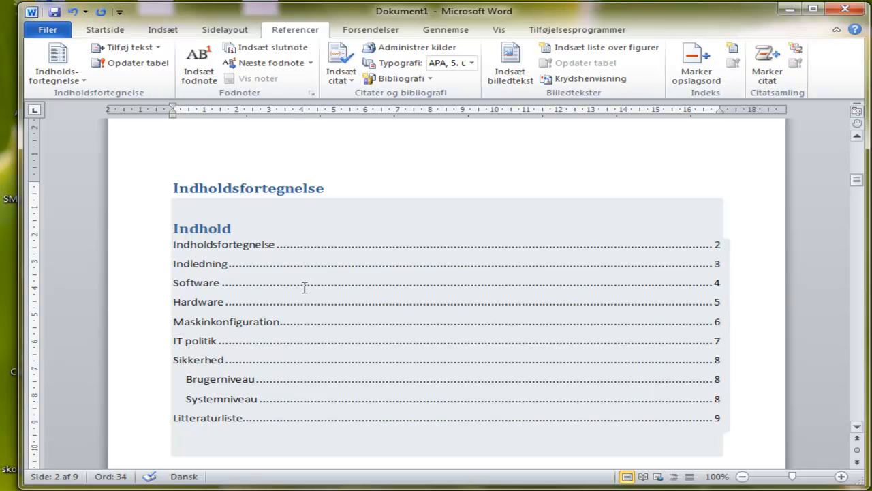
- Delete the Indhold title at the top of the inserted table of contents
click(207, 227)
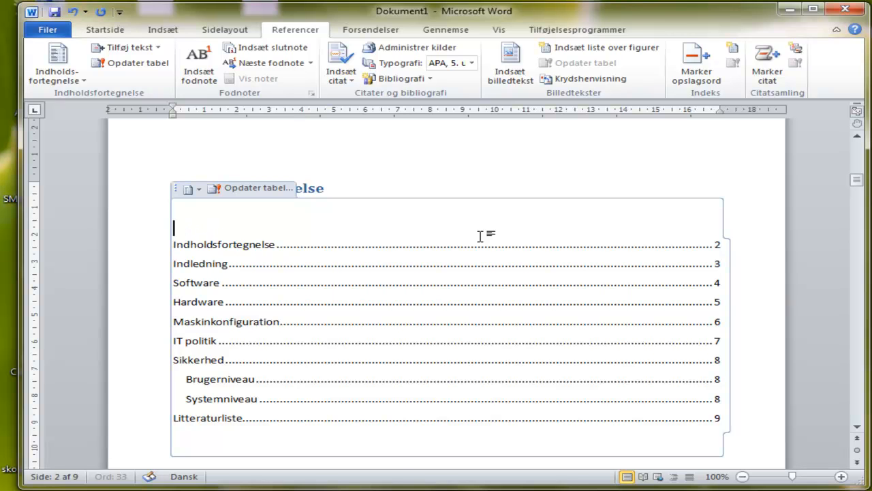
click(742, 182)
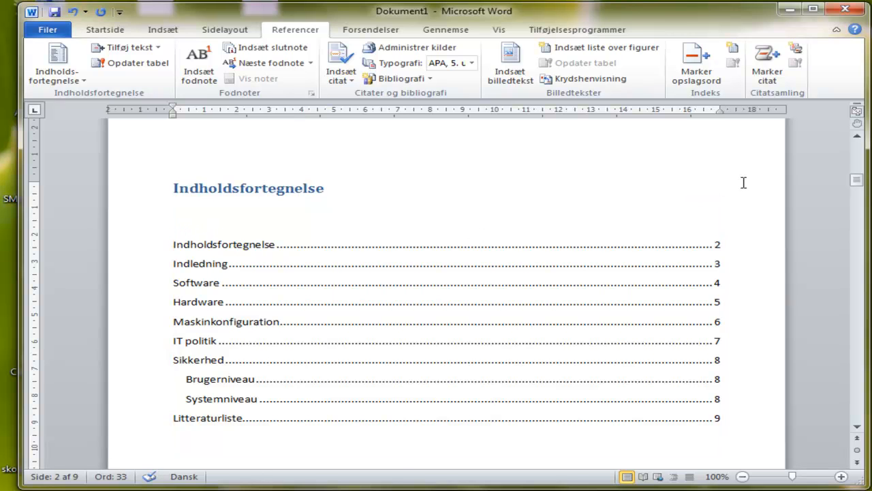
- Examine the indented Brugerniveau and Systemniveau entries and their page numbers in the table of contents
click(588, 354)
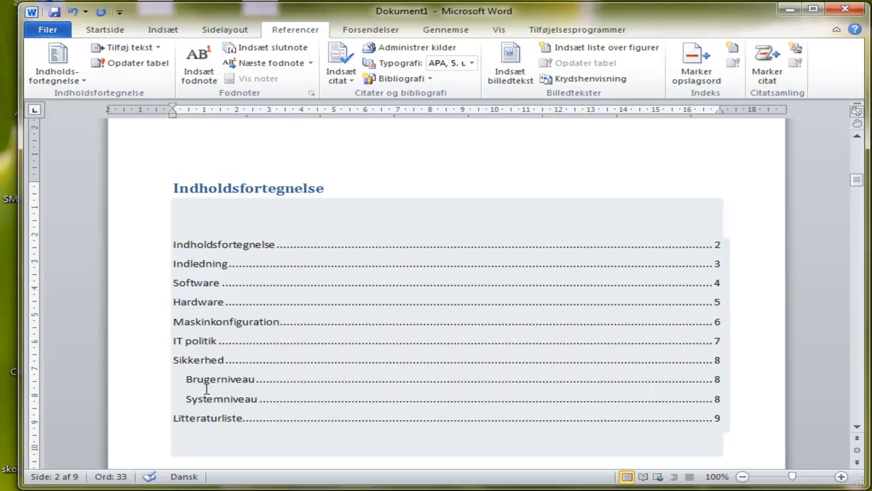
click(146, 381)
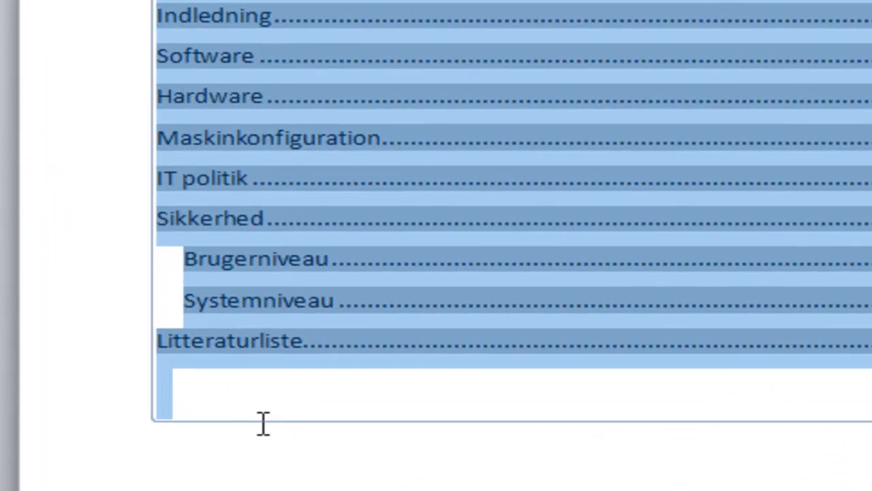
click(225, 452)
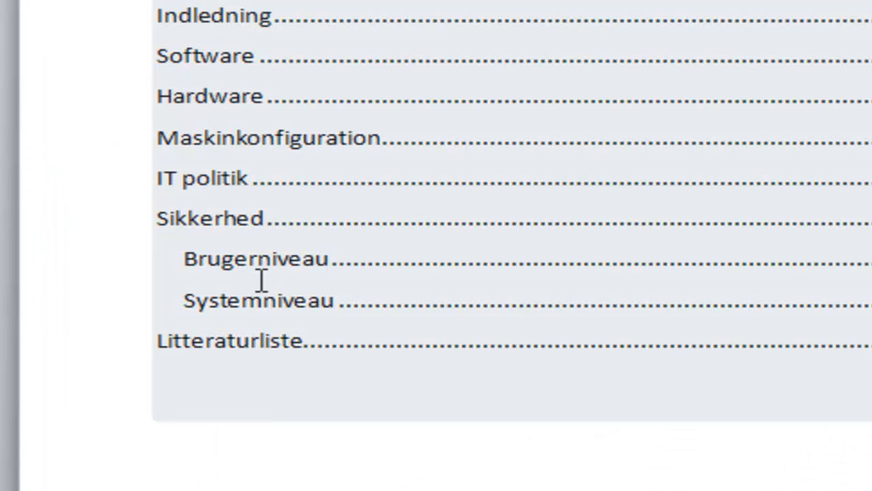
click(271, 443)
click(267, 311)
click(707, 382)
click(571, 258)
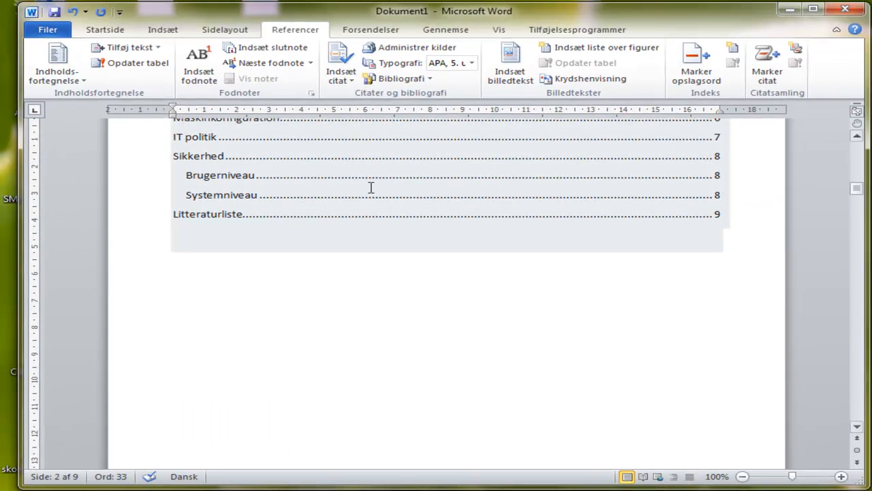
scroll(293, 198, up, 1)
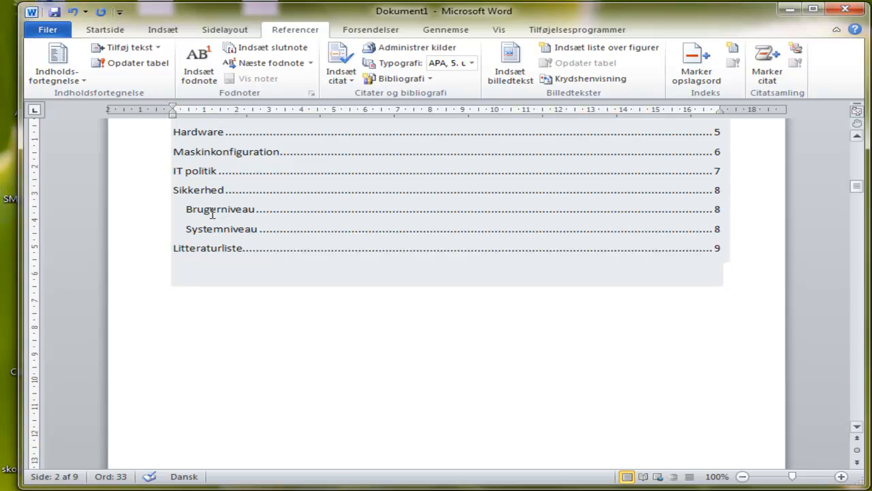
- Insert a page break before the Systemniveau subheading in the Sikkerhed section
key(Down)
drag(857, 191, 844, 376)
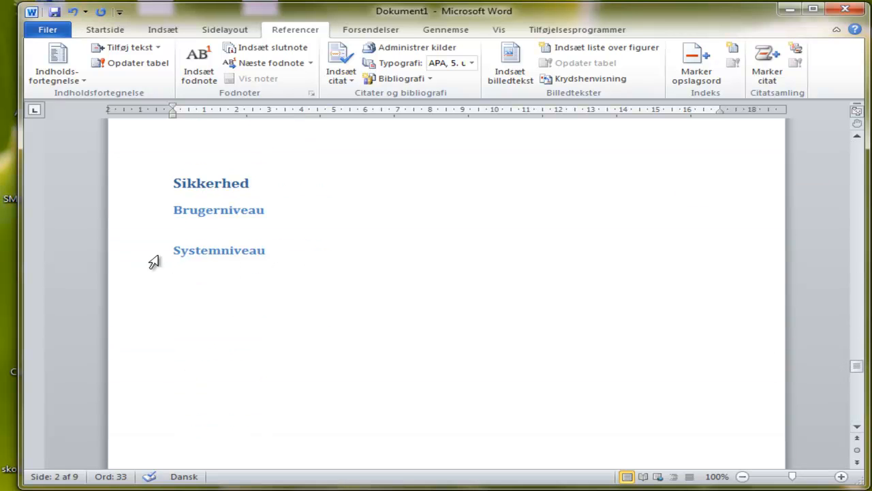
click(172, 252)
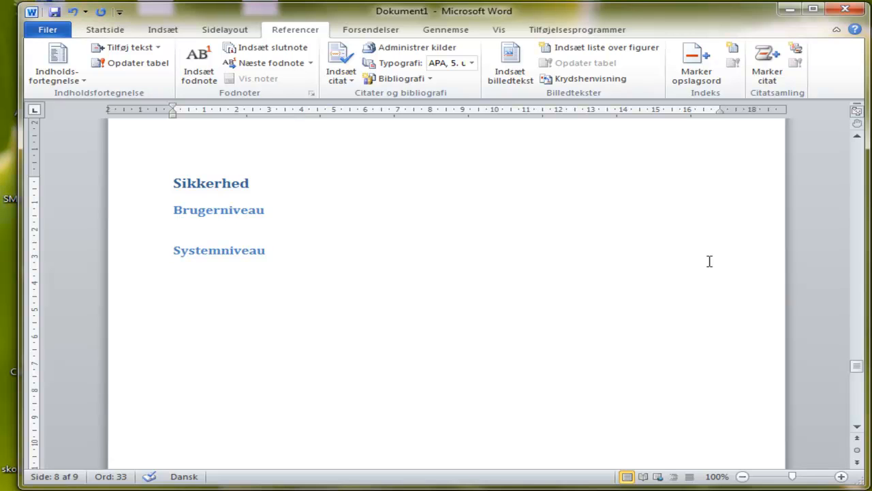
key(ctrl+Return)
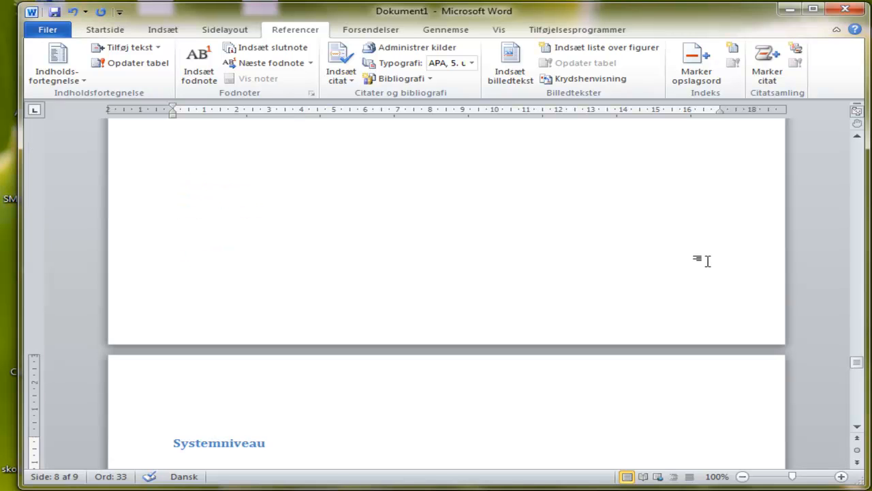
scroll(613, 286, down, 3)
scroll(685, 323, up, 5)
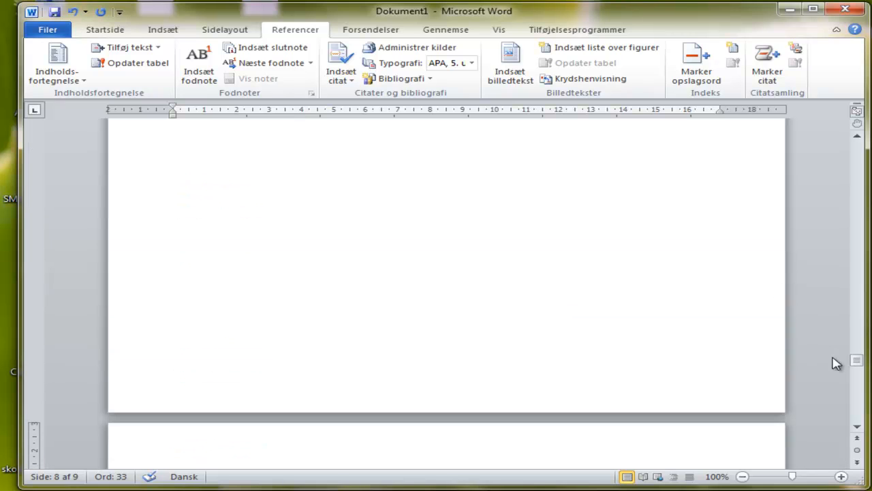
- Update the table of contents on the Indholdsfortegnelse page with the Opdater alt option
drag(857, 359, 870, 182)
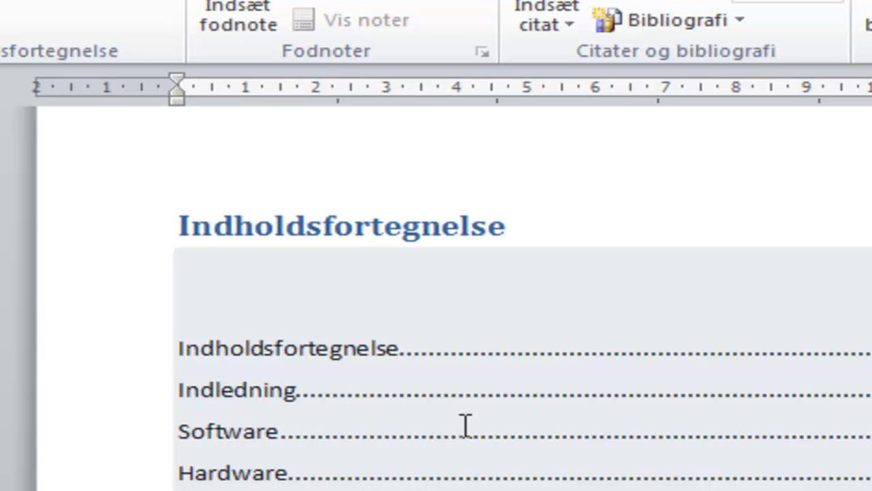
click(465, 423)
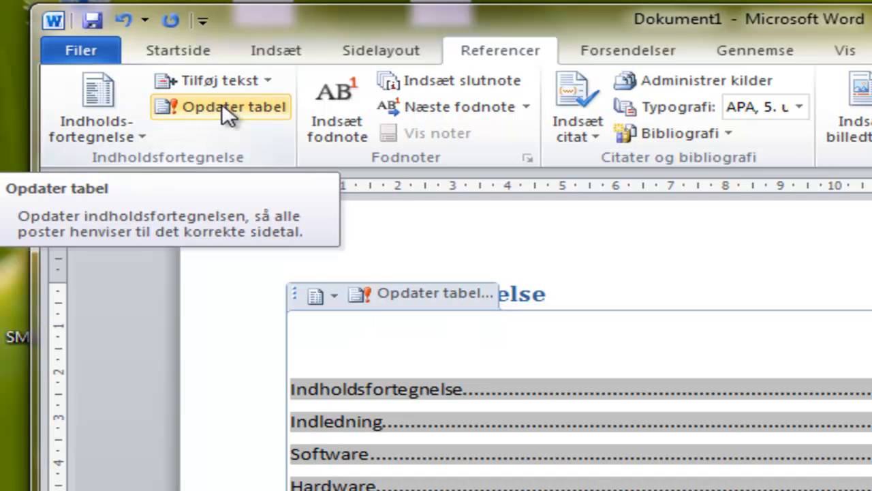
click(400, 299)
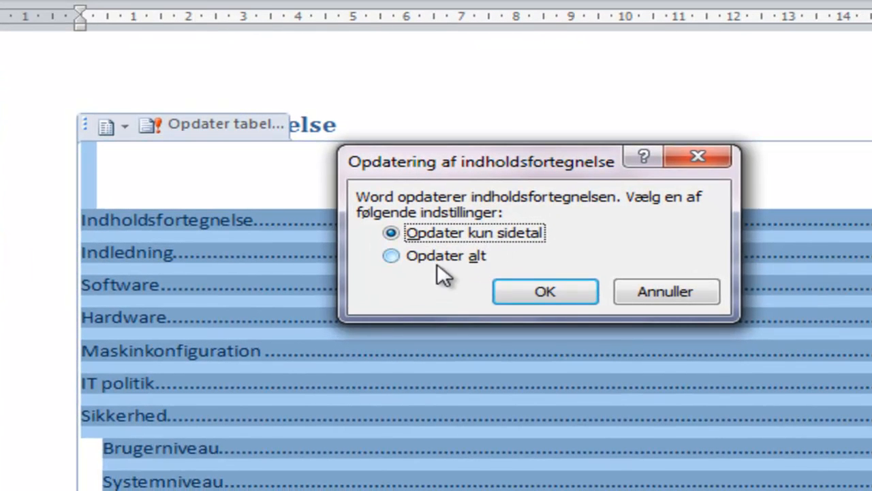
click(438, 263)
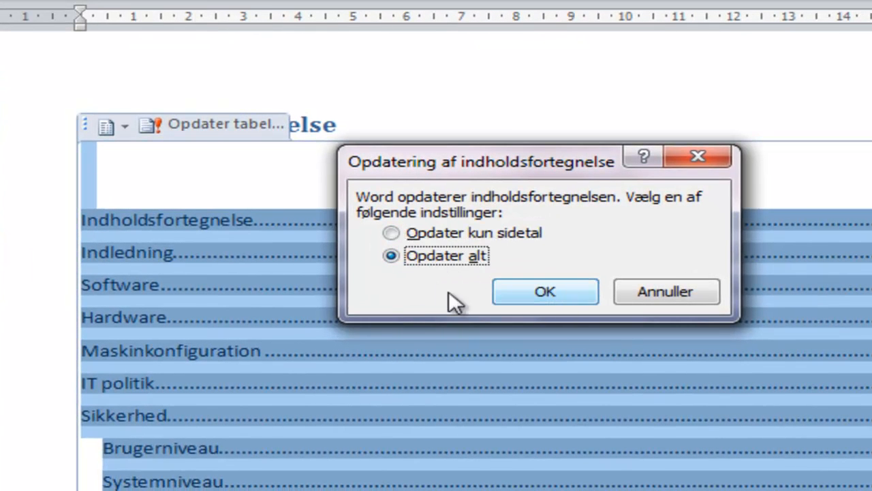
click(501, 232)
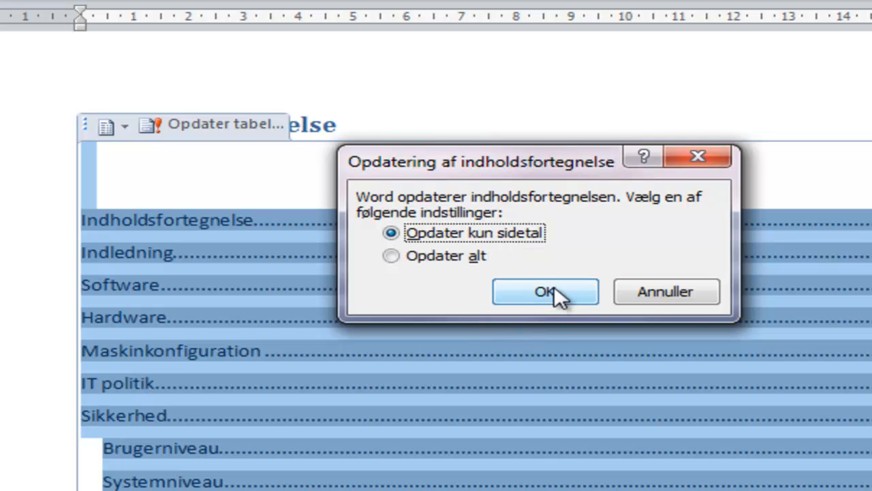
click(448, 261)
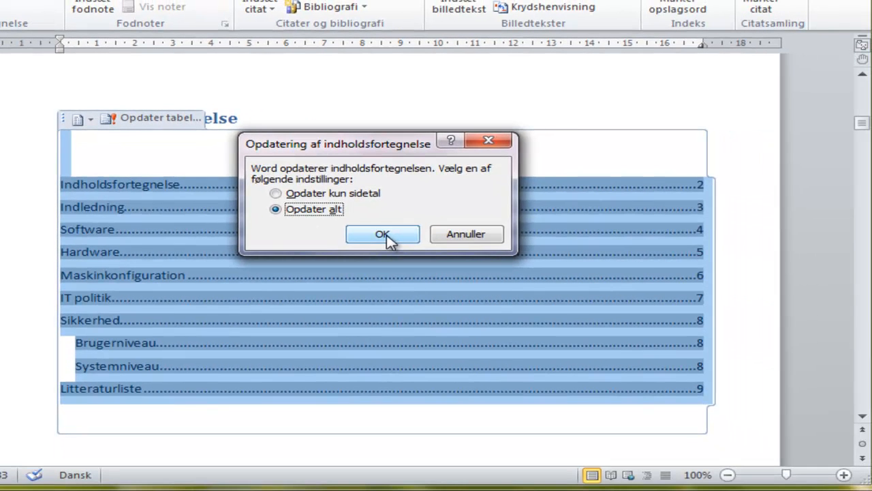
click(402, 240)
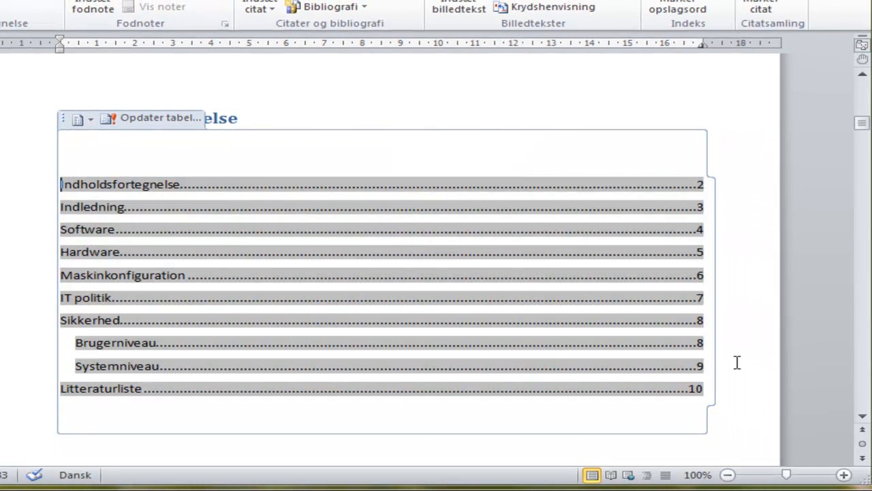